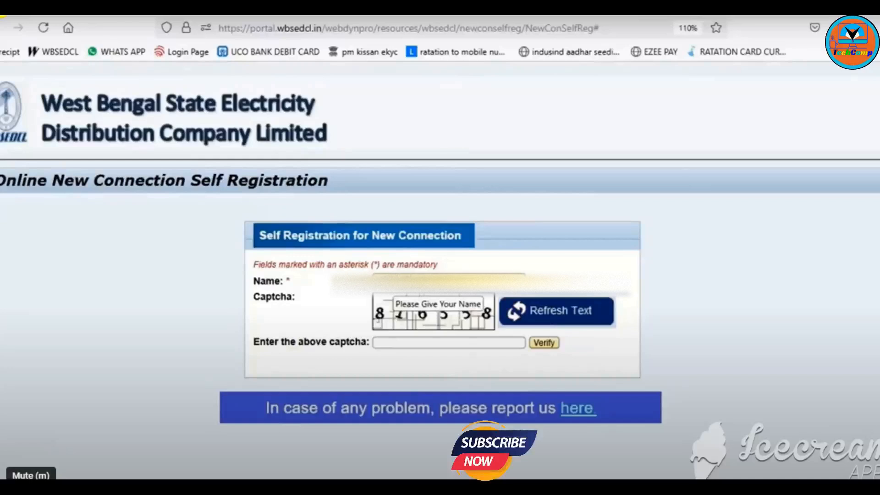
Step: Enter the displayed captcha and verify it
left_click(399, 341)
type("816558")
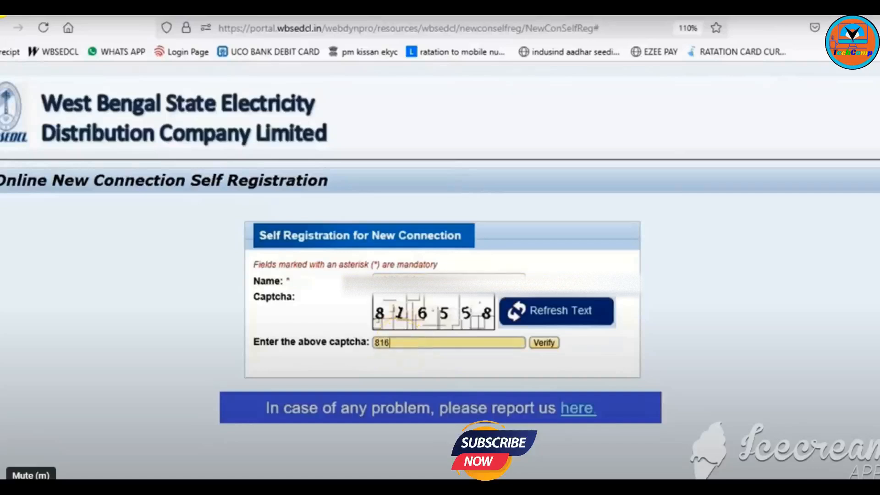
left_click(545, 343)
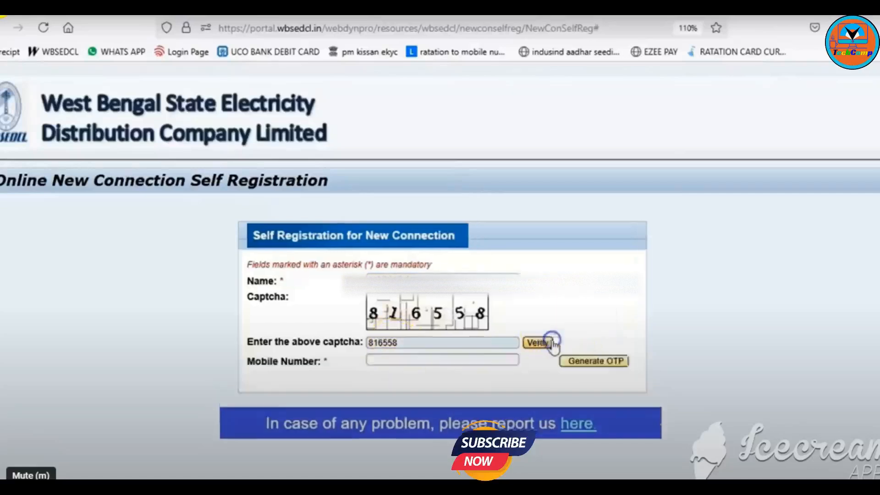
Step: Enter the applicant's mobile number and generate an OTP for it
left_click(439, 359)
left_click(622, 363)
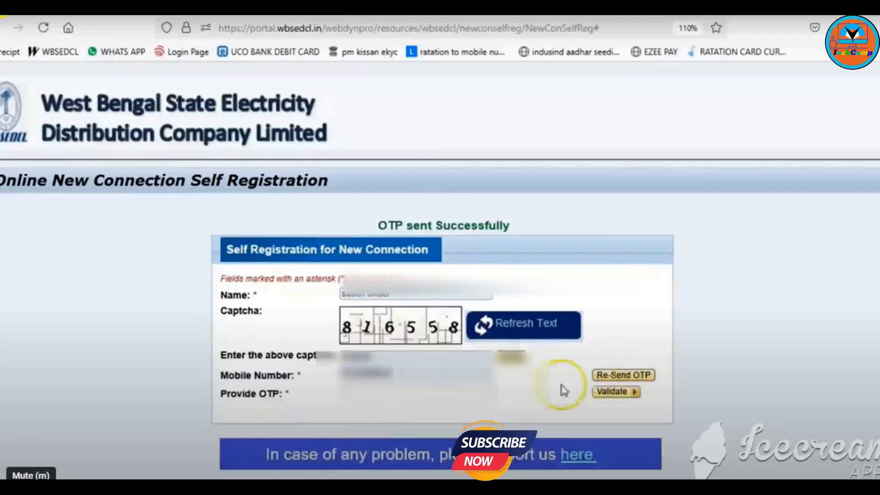
left_click(396, 395)
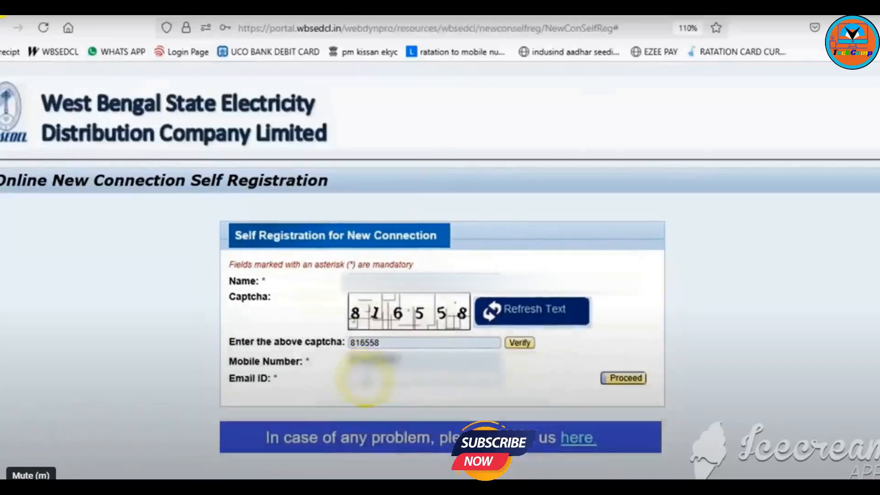
Step: Enter the applicant's e-mail address, then type the received OTP and validate it
left_click(365, 381)
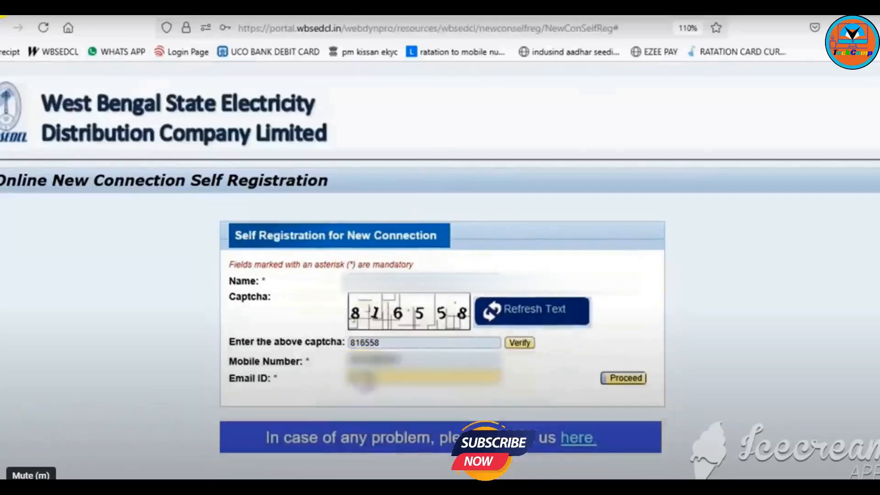
type("?")
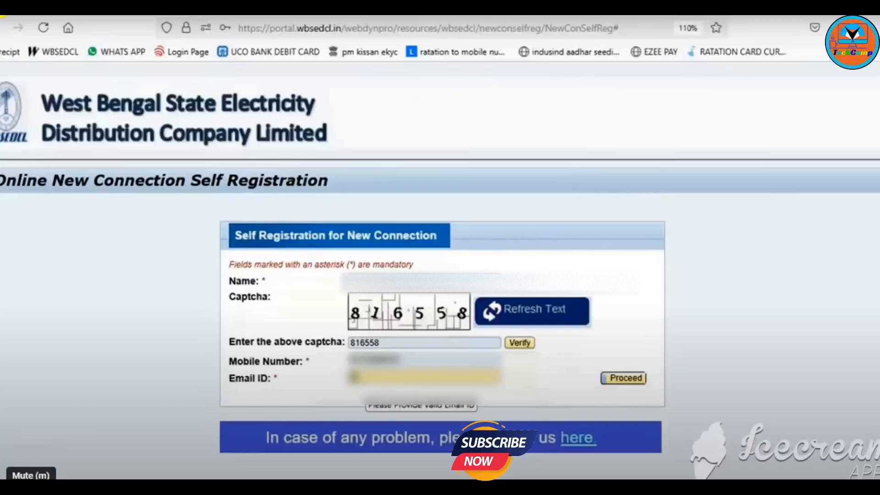
key("BackSpace")
type("????????")
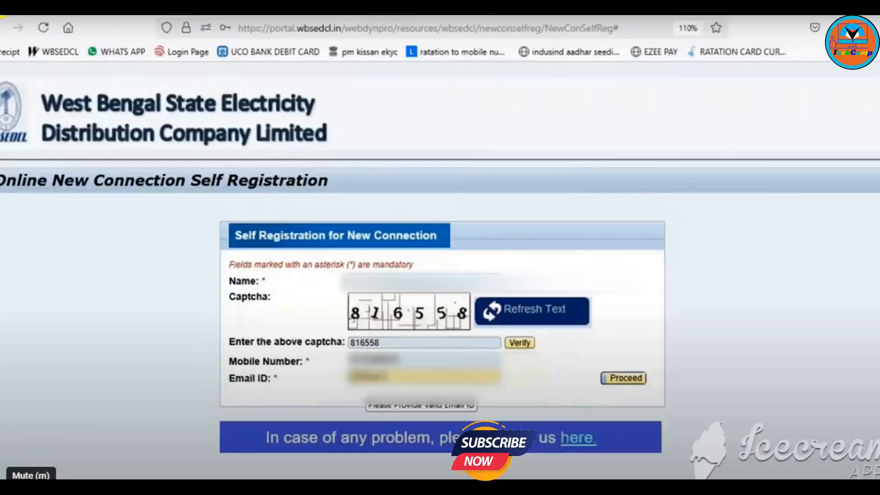
type("???????????????")
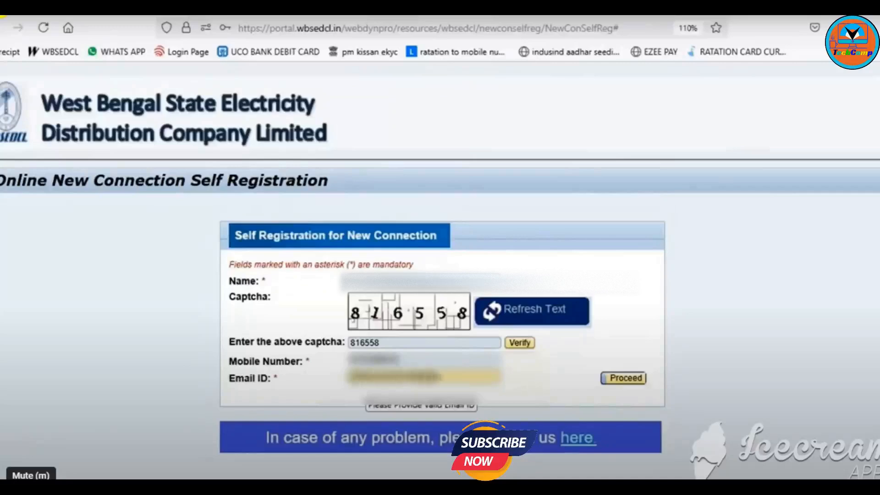
type("???")
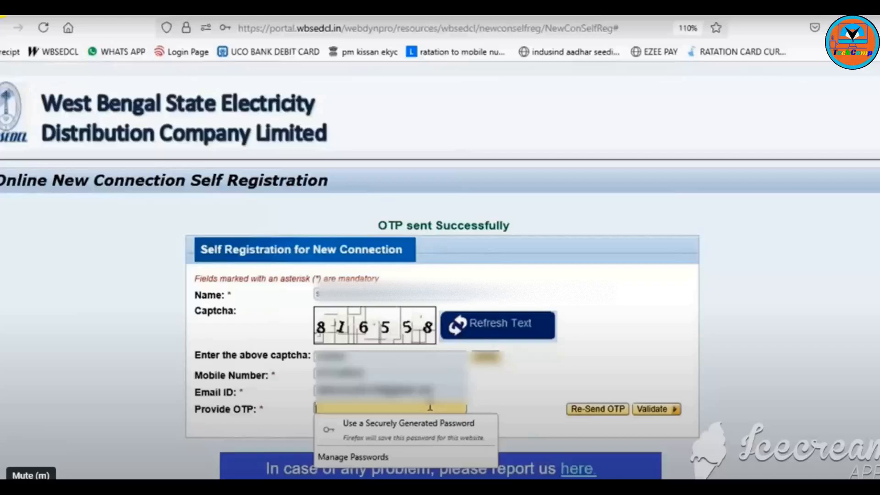
type("1")
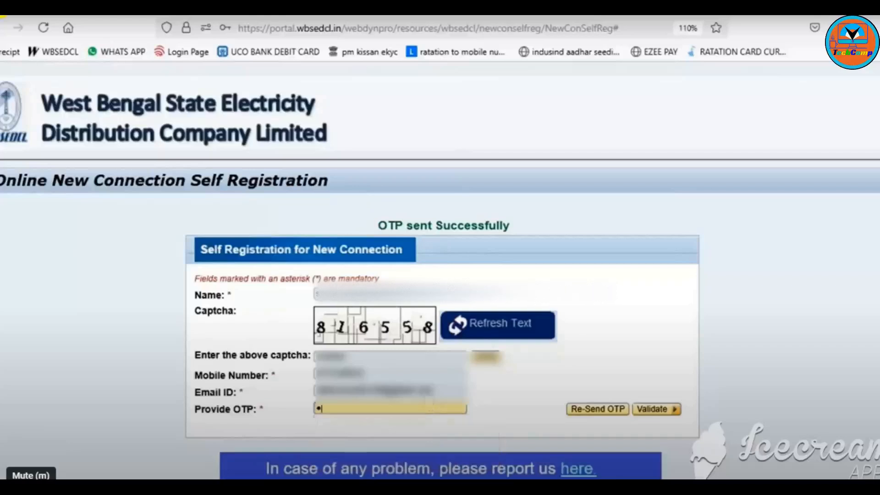
type("23456")
left_click(658, 410)
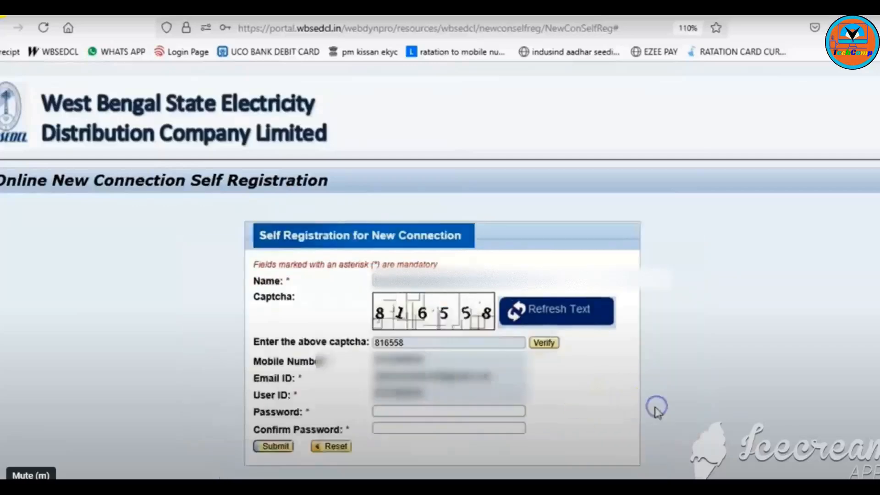
Step: Enter and confirm the new account password, then submit the registration form
left_click(502, 410)
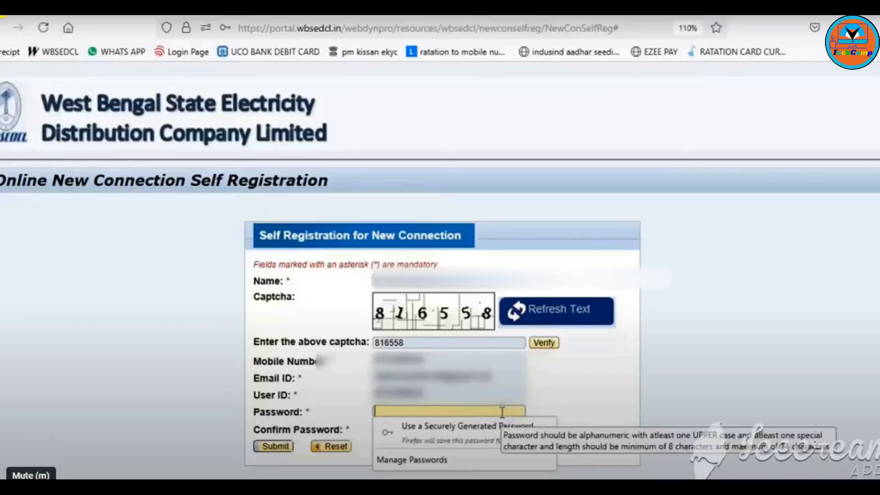
type("******")
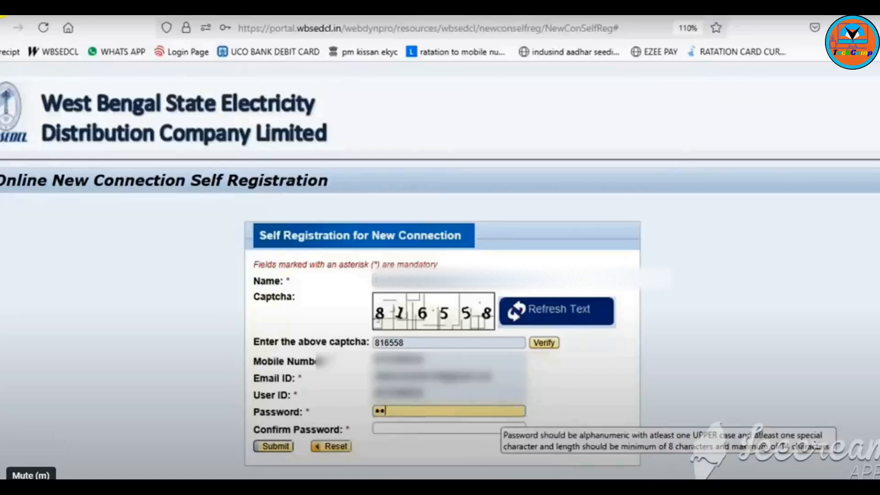
type("*****")
left_click(495, 426)
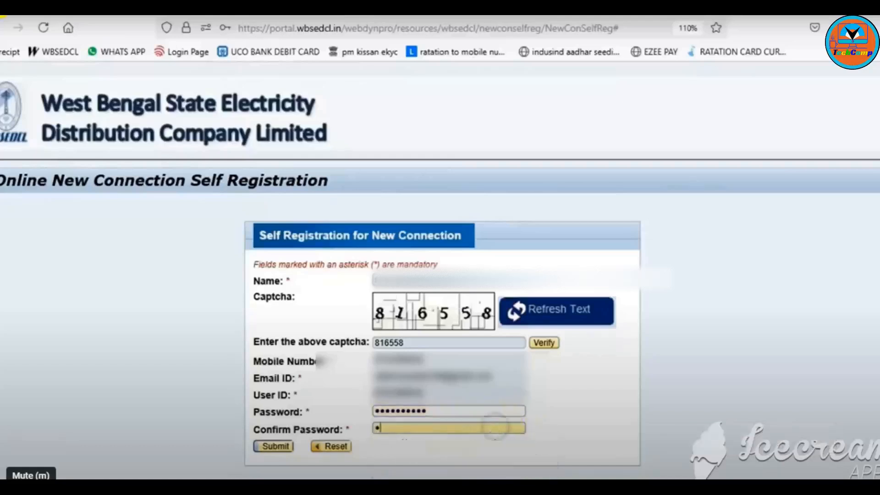
type("***********")
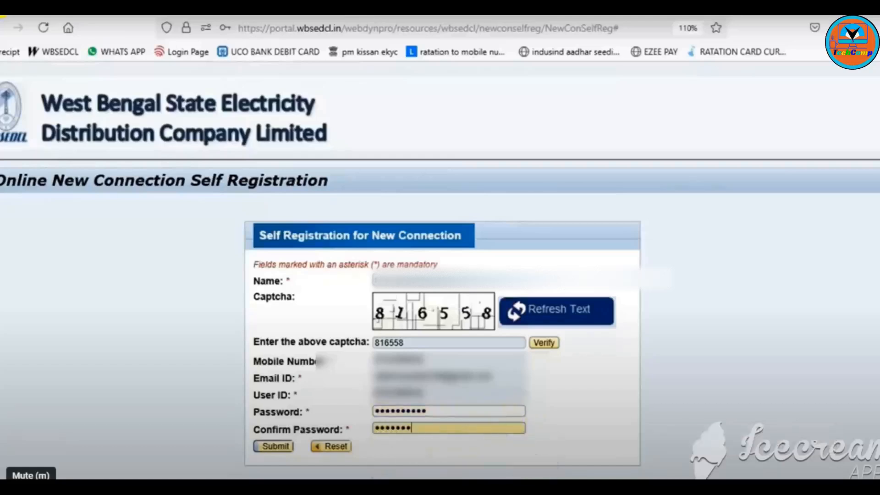
left_click(273, 450)
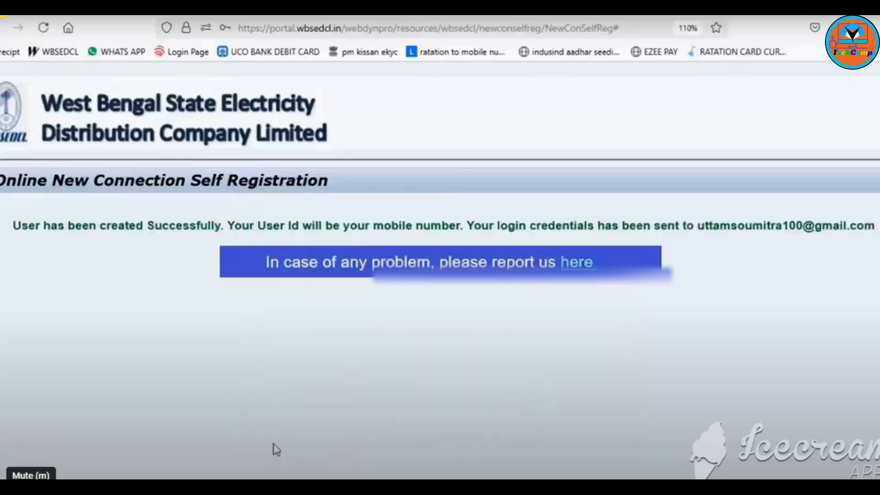
Step: Return to the browser home page and search for wbsedcl
left_click(508, 245)
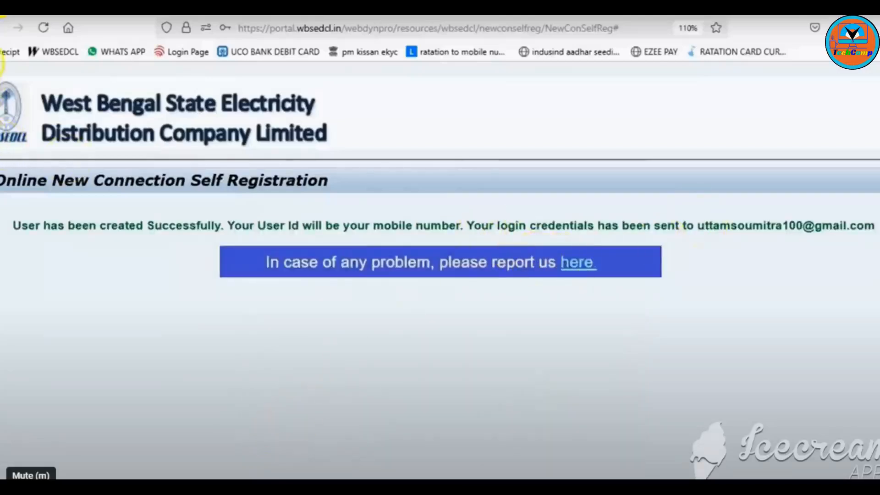
left_click(75, 27)
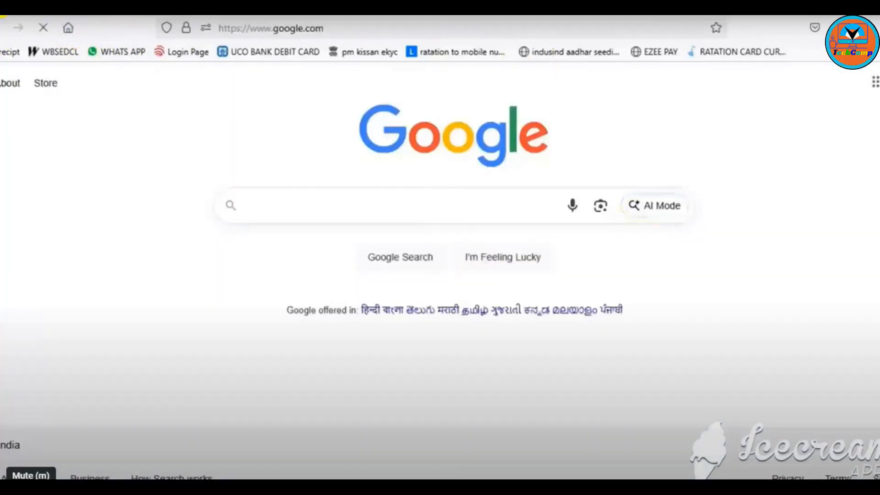
type("wbsedcl")
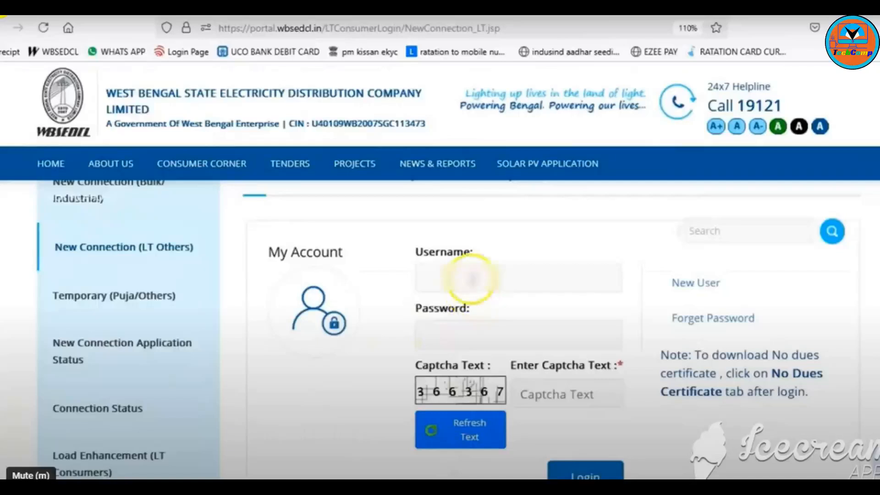
Step: Log in with username, password and captcha, retrying after dismissing the incorrect-password alert
left_click(472, 277)
left_click(464, 336)
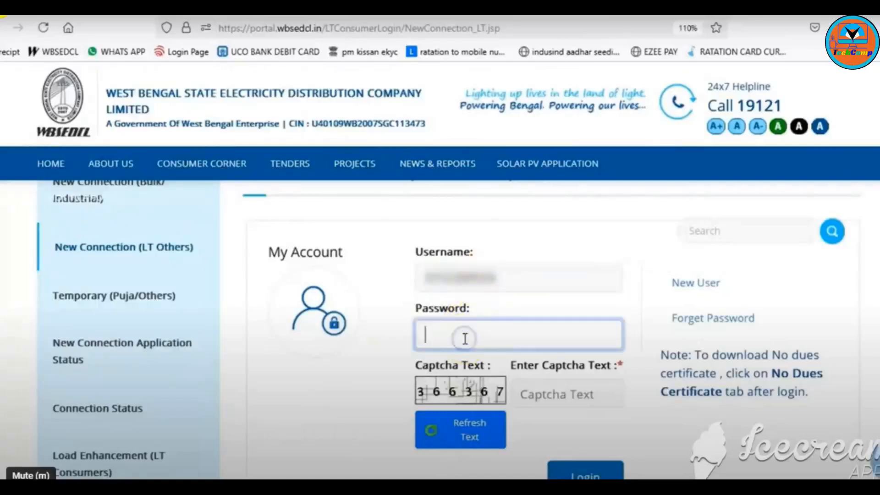
type("••••••••")
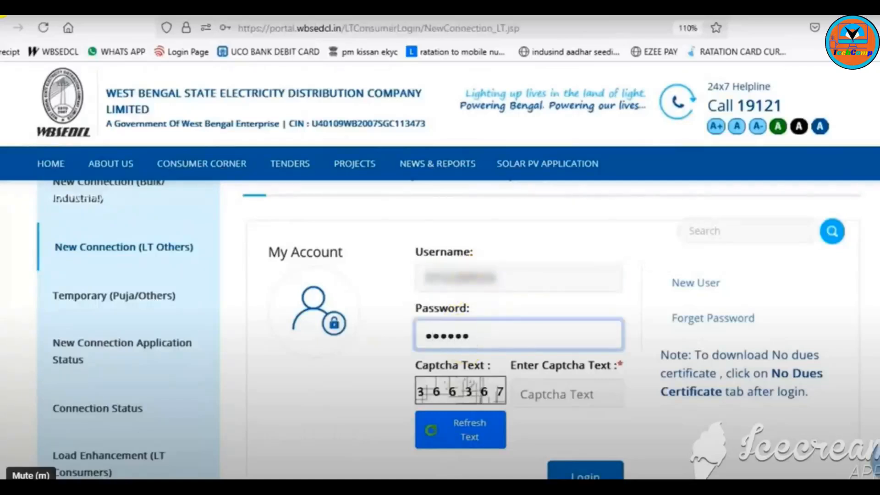
type("•••")
left_click(581, 395)
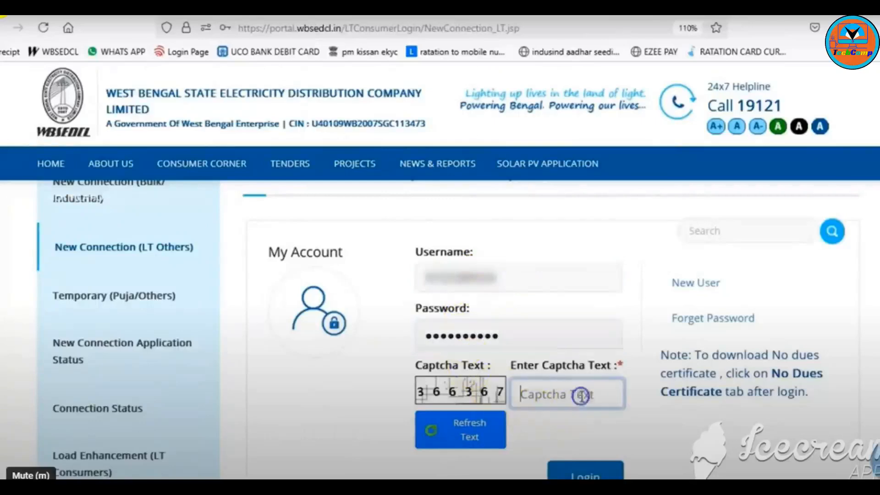
type("366367")
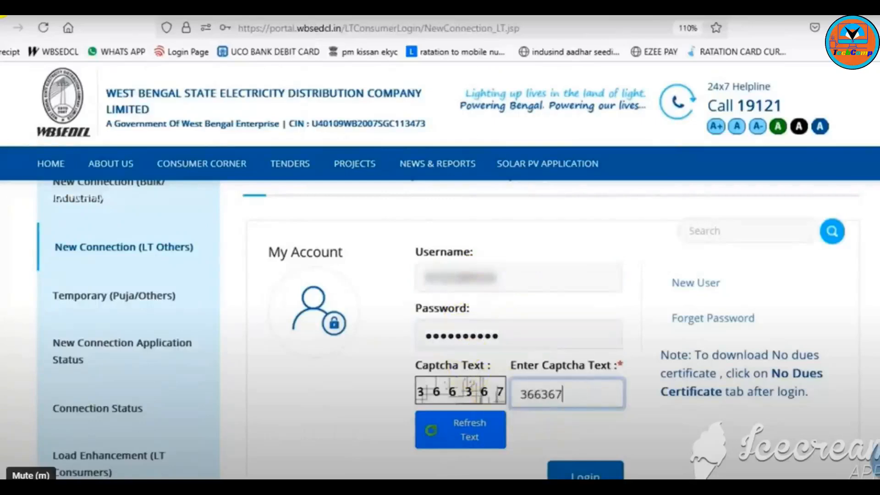
left_click(585, 472)
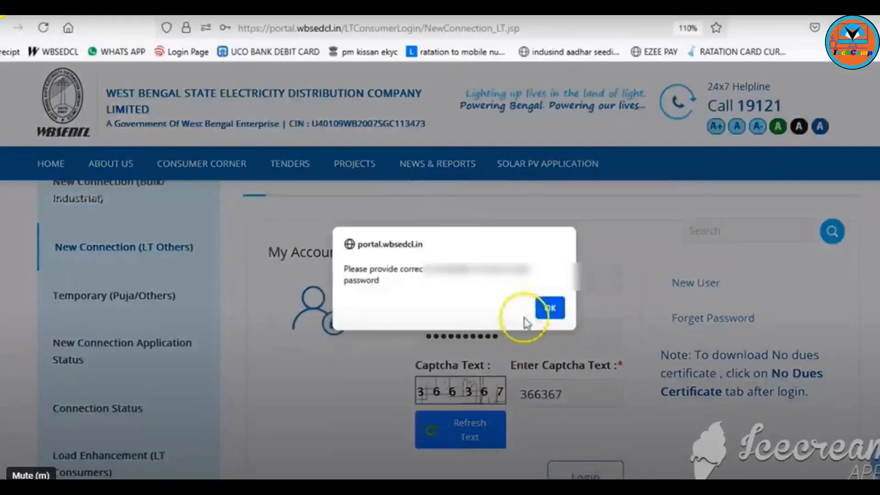
left_click(550, 310)
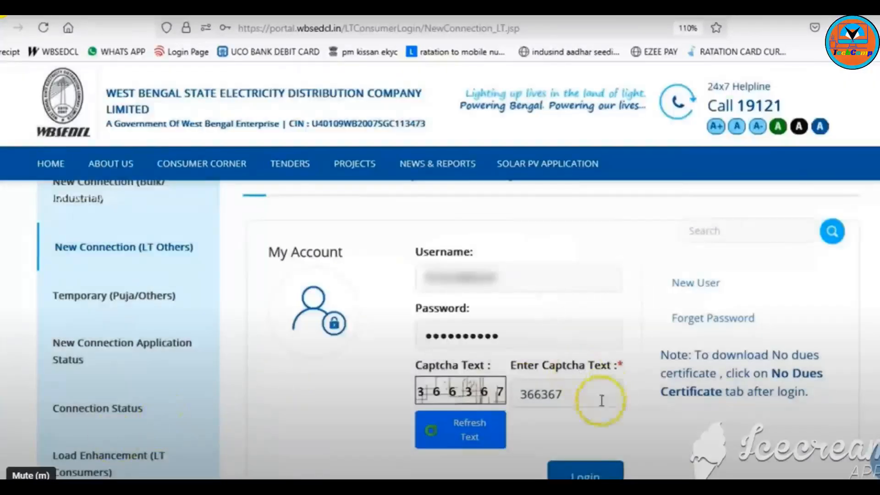
left_click(585, 470)
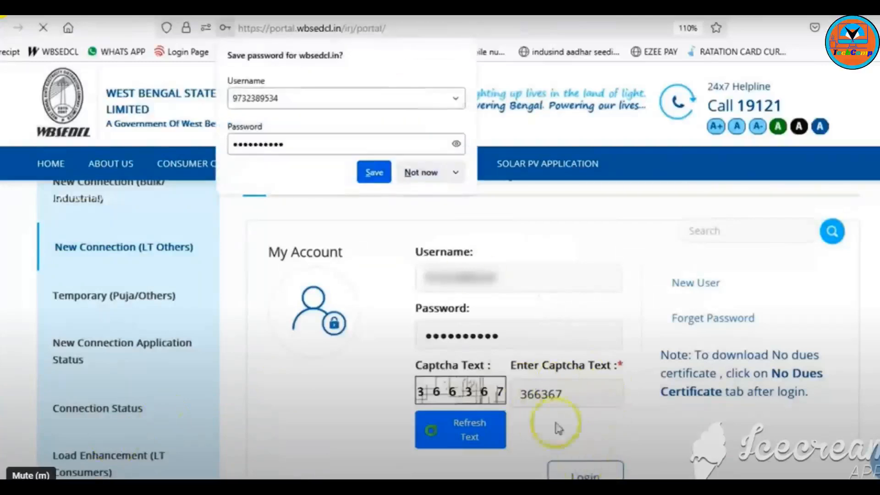
Step: Decline saving the password and start a new connection application for an individual
left_click(426, 172)
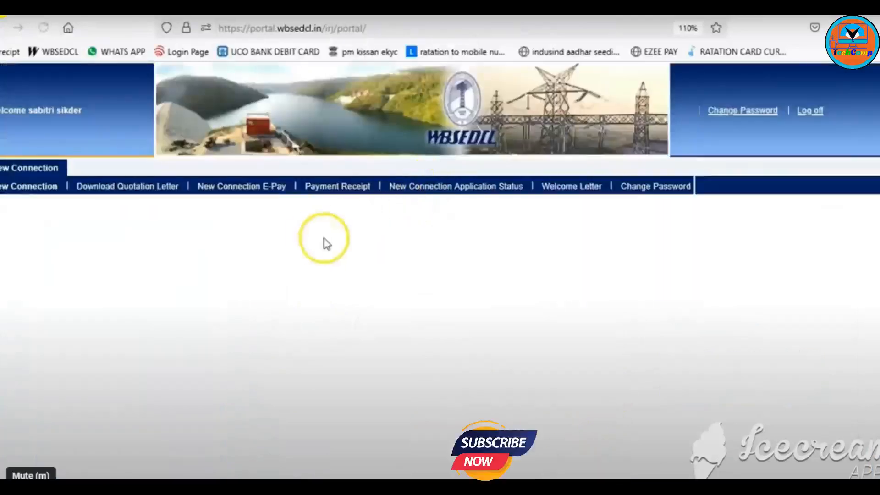
left_click(43, 188)
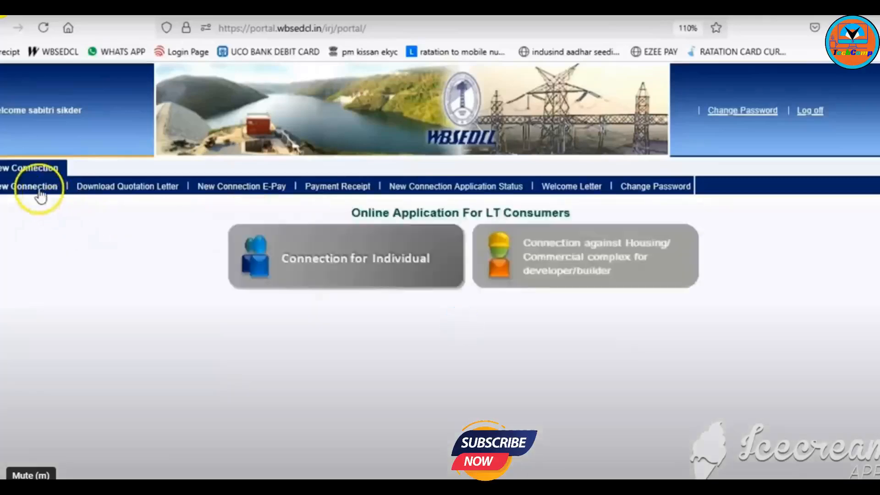
left_click(333, 260)
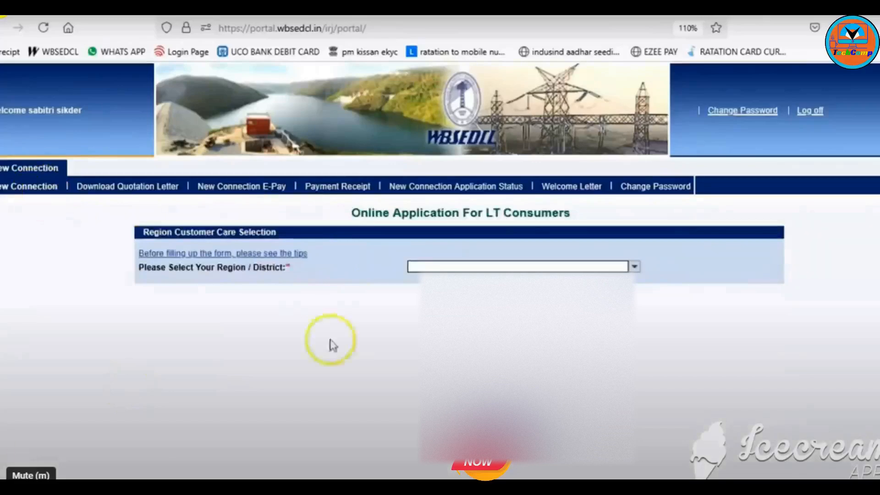
Step: Pick the applicant's region and then the customer care center from the dropdowns
left_click(416, 266)
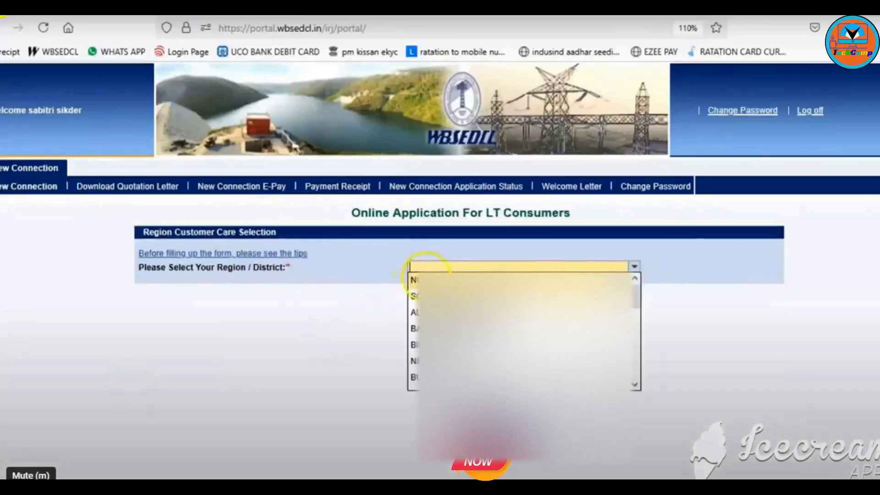
scroll(426, 277, "down", 4)
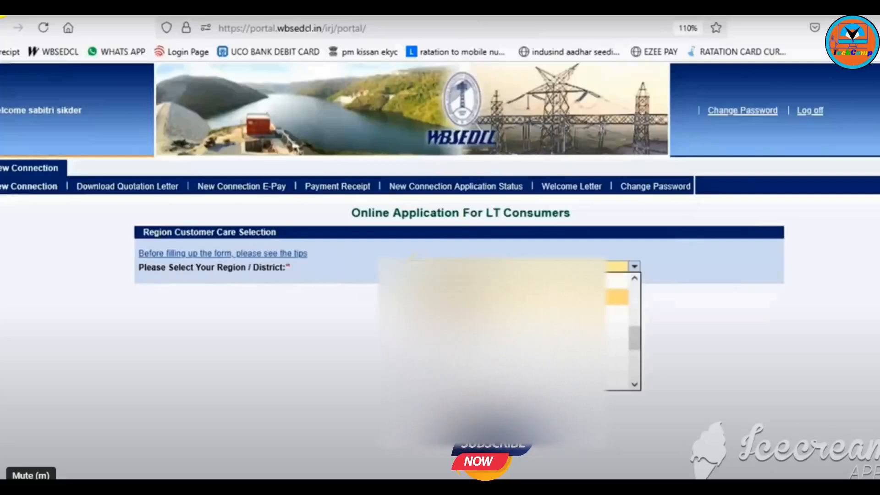
left_click(417, 295)
left_click(417, 282)
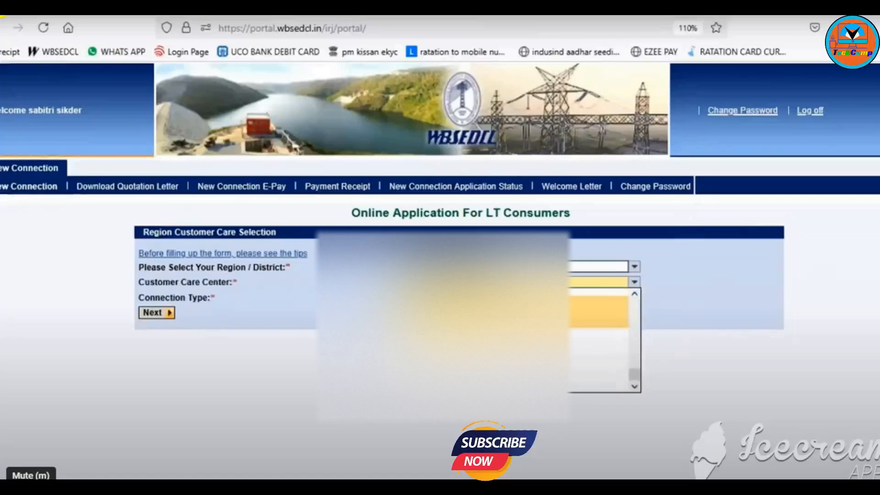
left_click(424, 312)
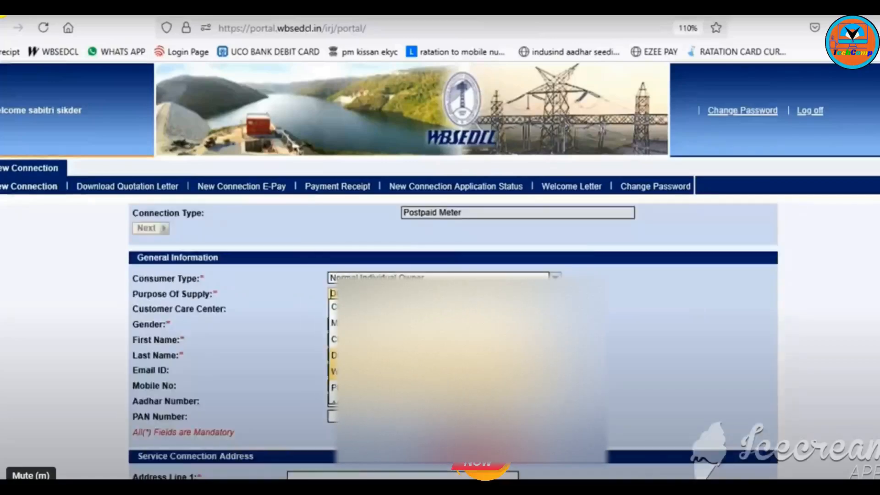
Step: Choose DOMESTIC supply and Female gender, and enter the applicant's first and last name
left_click(367, 355)
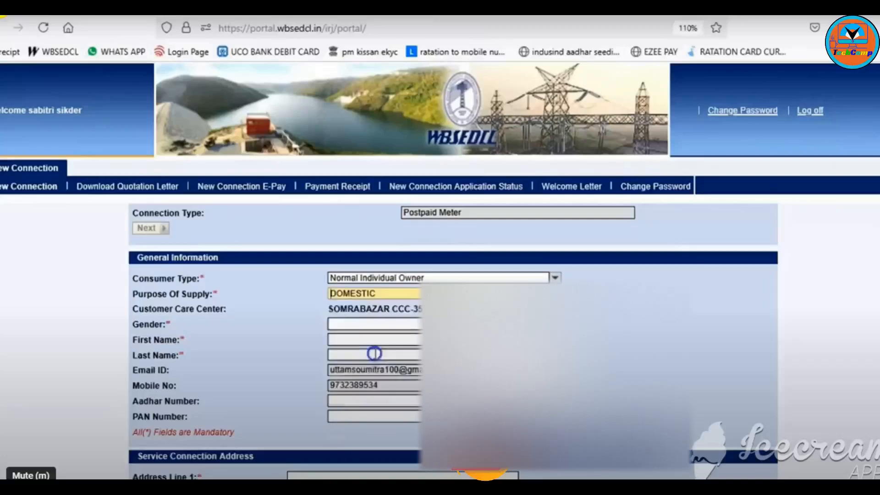
left_click(359, 324)
left_click(357, 353)
left_click(354, 339)
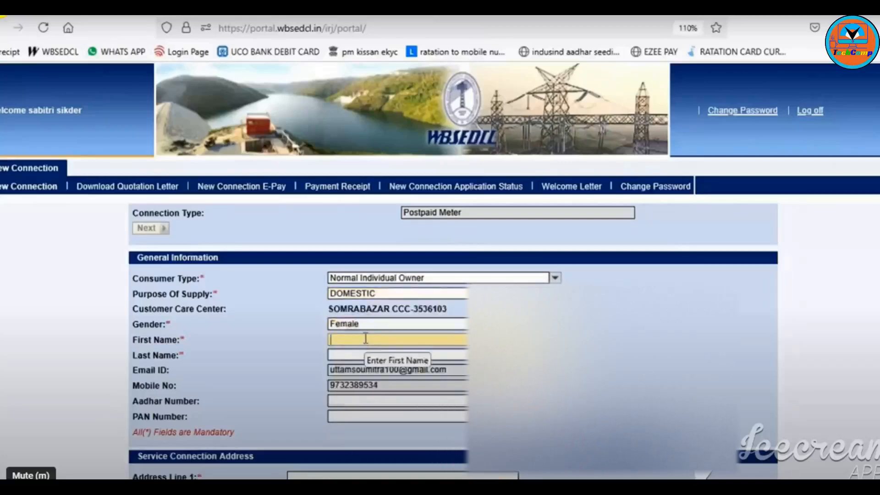
key("Tab")
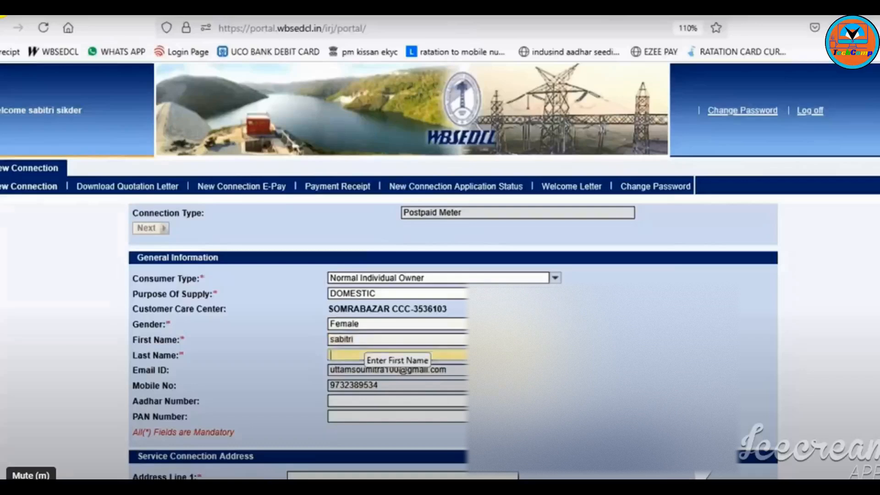
Step: Enter the applicant's Aadhaar number and PAN number
left_click(348, 401)
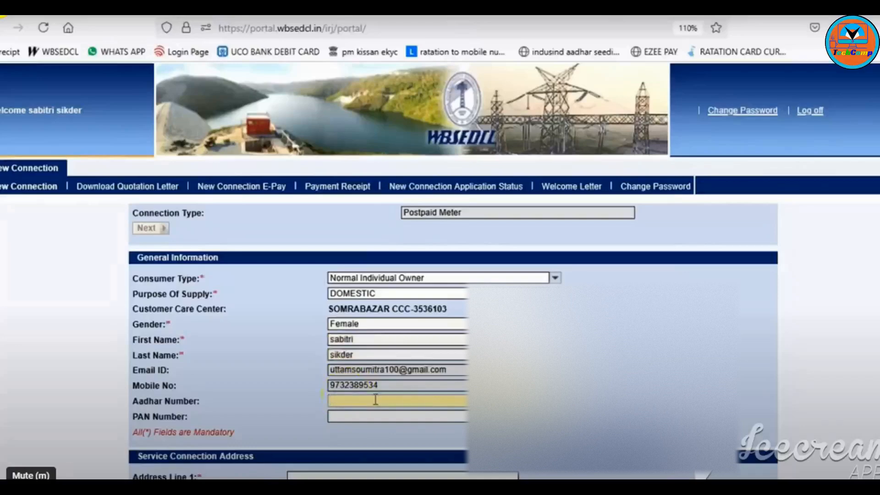
type("2286")
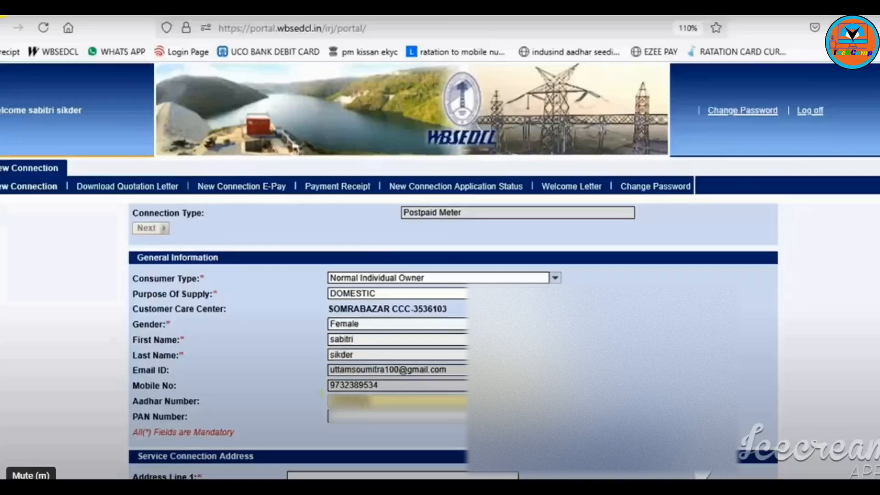
type("****")
left_click(384, 418)
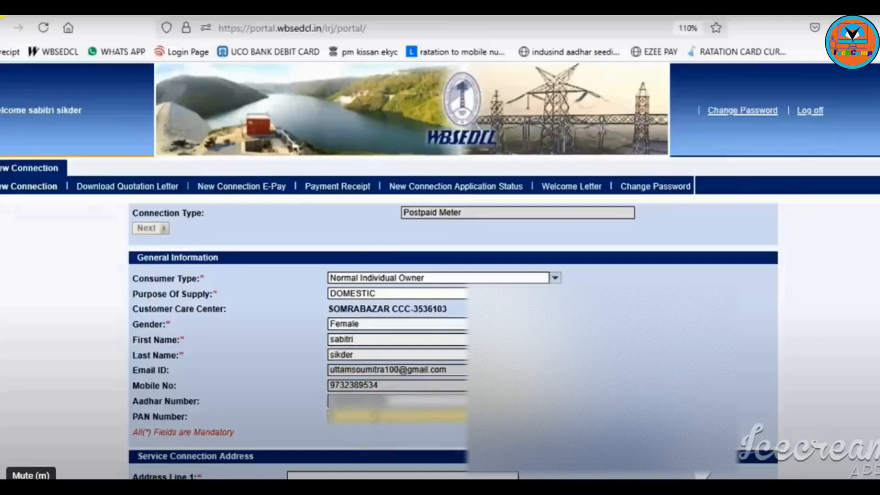
type("******")
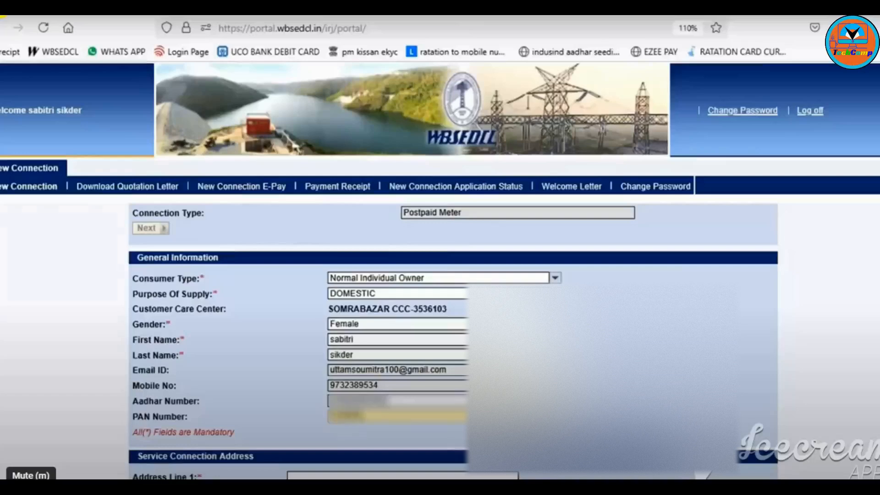
type("***")
Step: Enter the first line of the service connection address, correcting a typo
scroll(256, 428, "down", 5)
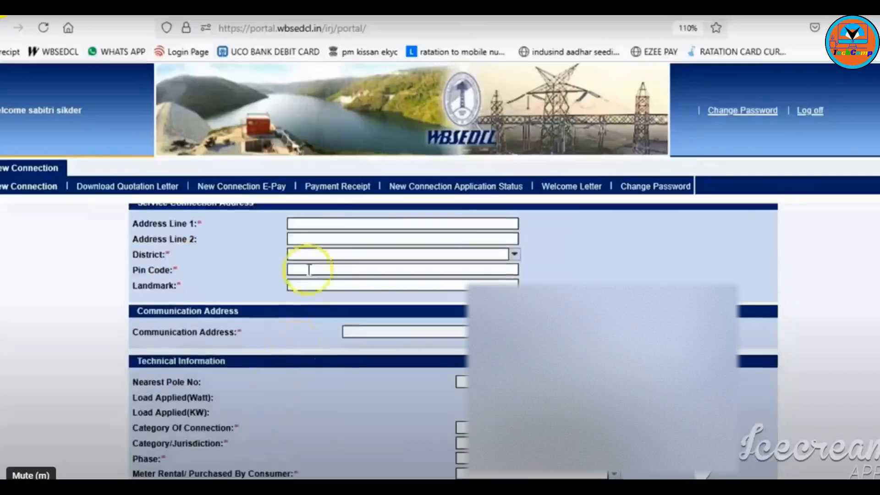
left_click(317, 224)
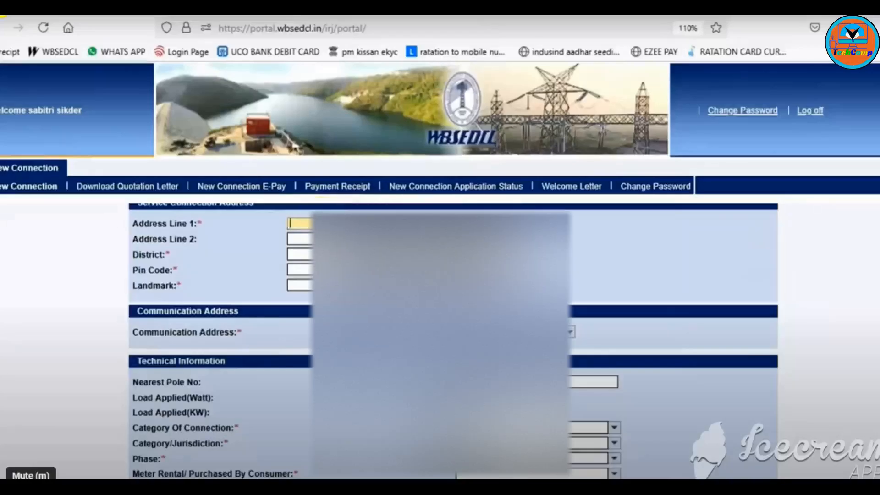
type("JIRA")
key("BackSpace")
key("BackSpace")
key("BackSpace")
key("BackSpace")
key("BackSpace")
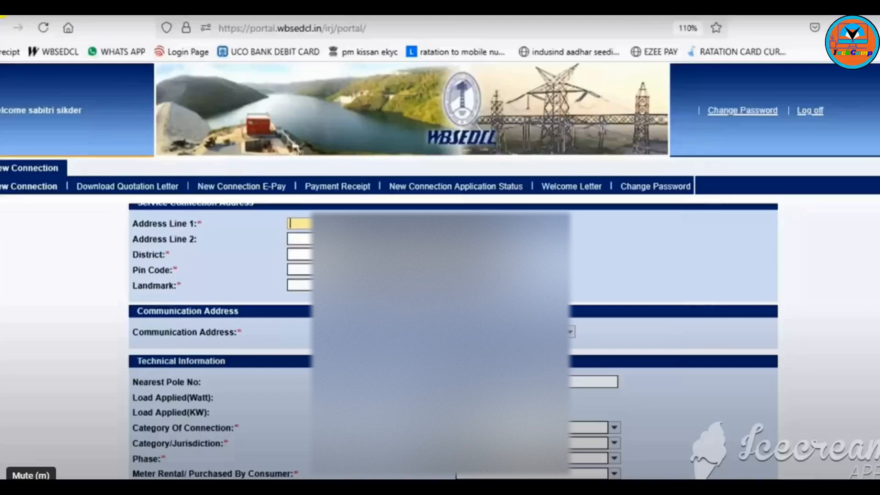
type("PARA")
type("NADIA")
Step: Choose the applicant's district and fill in the pin code and landmark
left_click(299, 254)
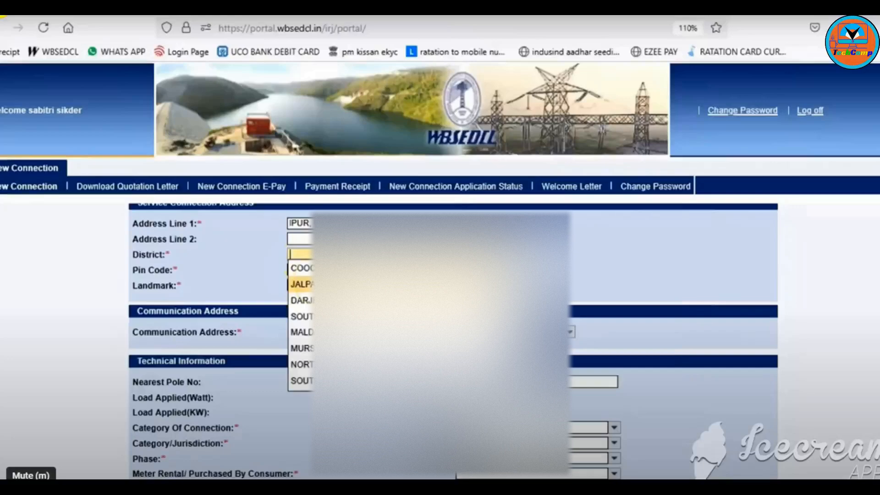
key("h")
left_click(311, 283)
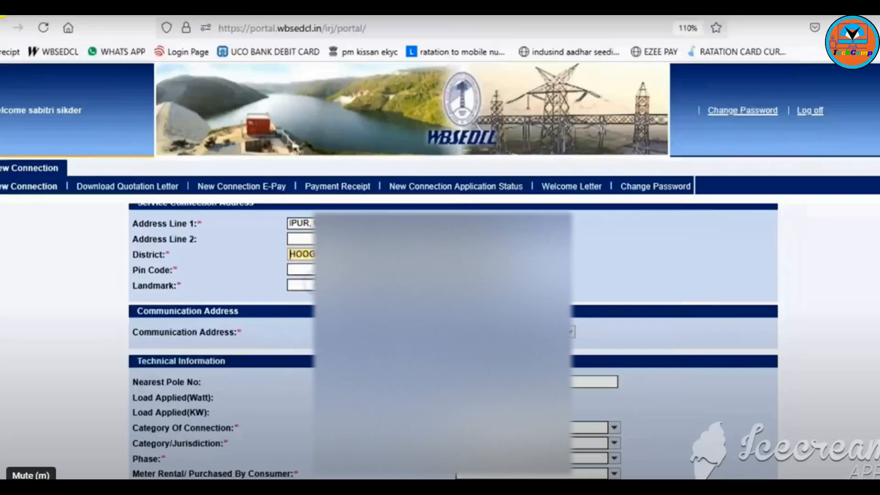
key("Tab")
type("71250")
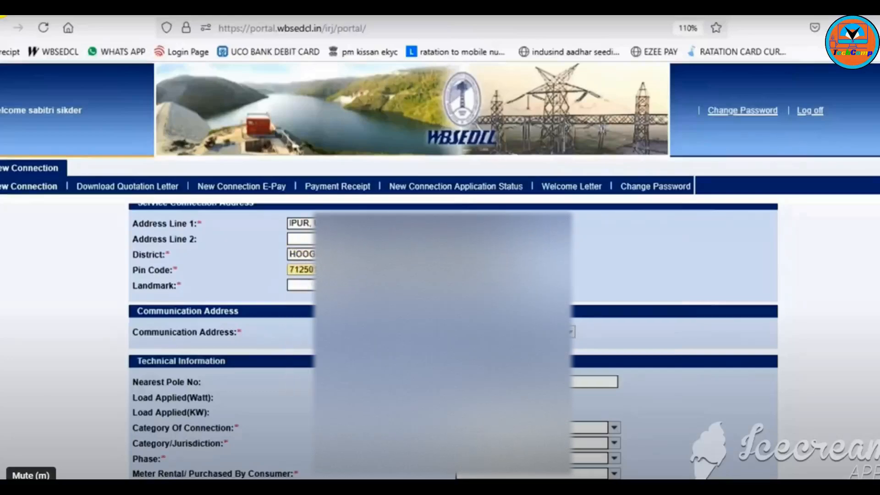
key("Tab")
type("NEAR")
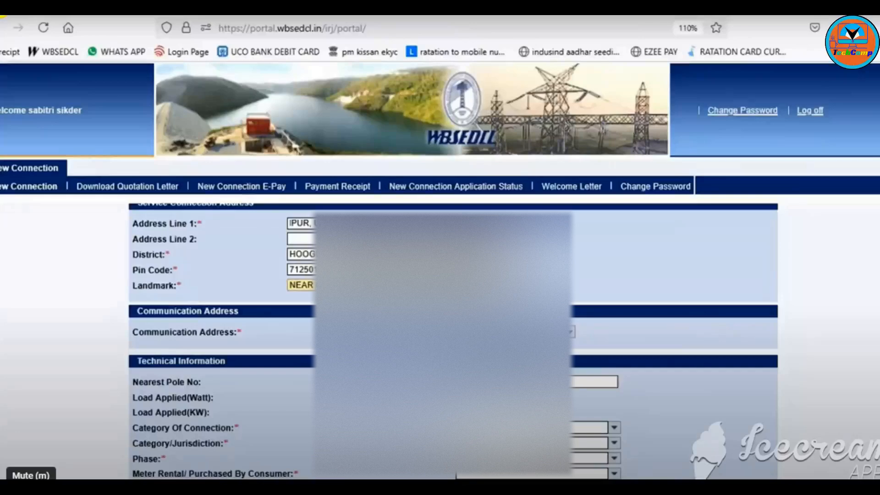
Step: Choose Single Phase with a Rental meter, enter a 1.0 kW total load and verify it
left_click(532, 425)
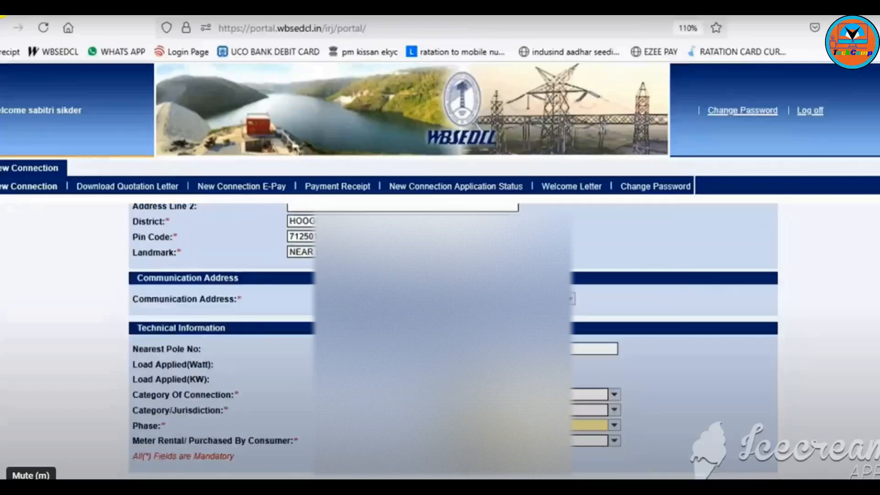
left_click(495, 440)
left_click(495, 441)
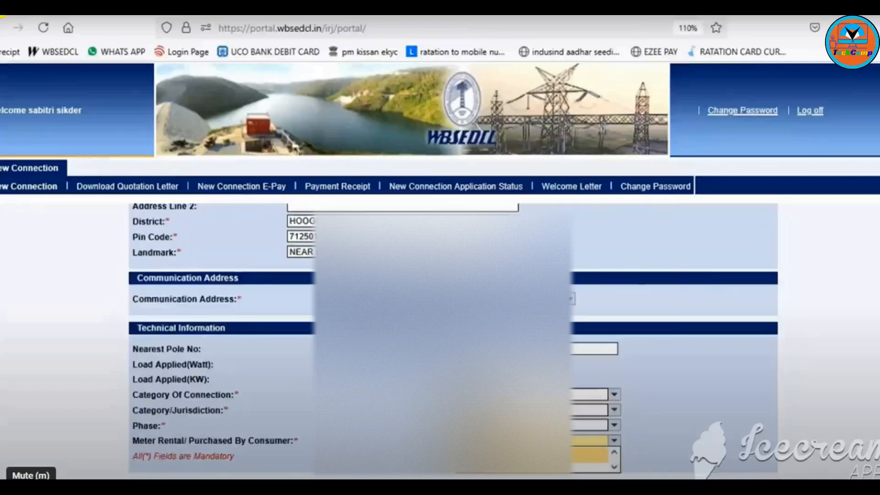
left_click(484, 470)
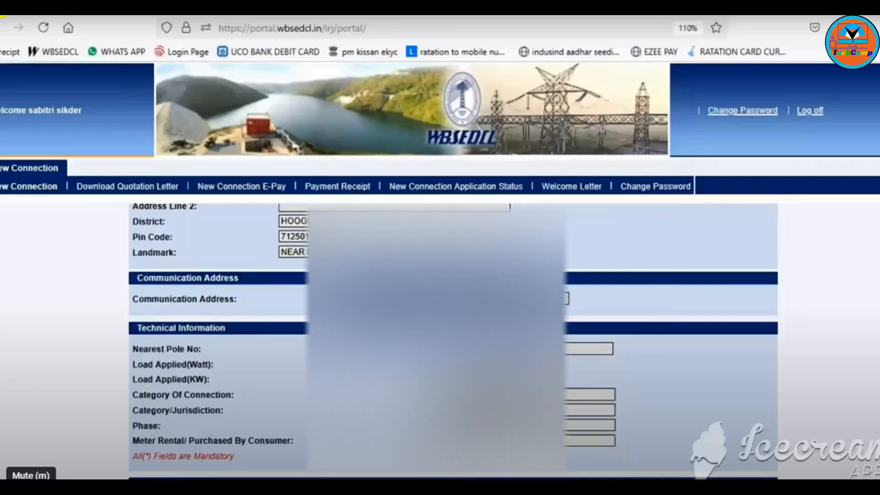
scroll(397, 396, "down", 3)
left_click(368, 425)
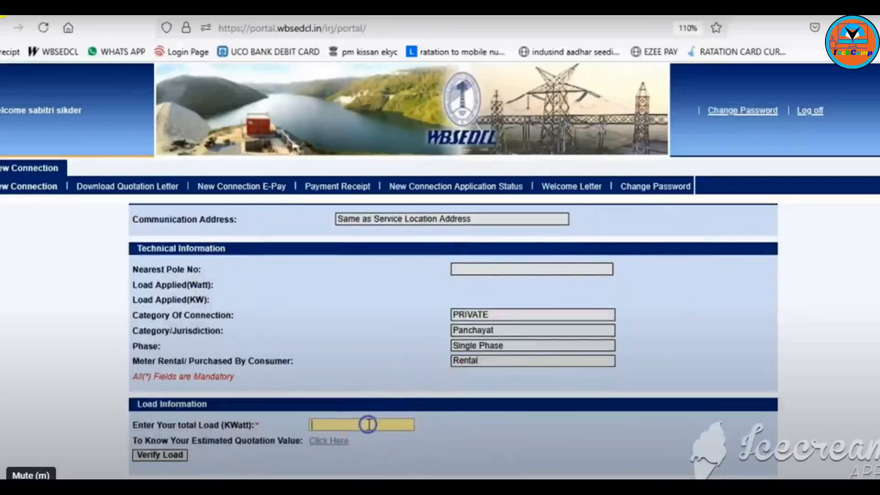
left_click(156, 456)
scroll(262, 422, "down", 2)
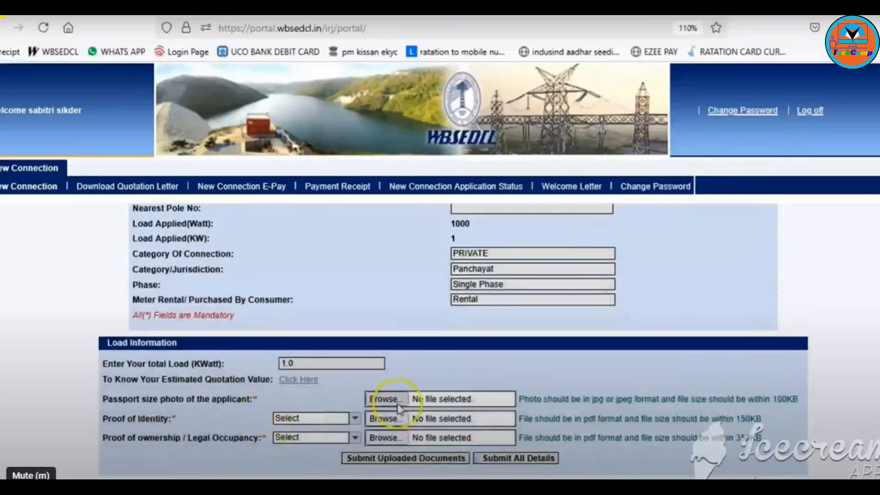
Step: Attach the applicant photo, with Aadhar Card as identity proof and ministry-issued documents as ownership proof
left_click(385, 398)
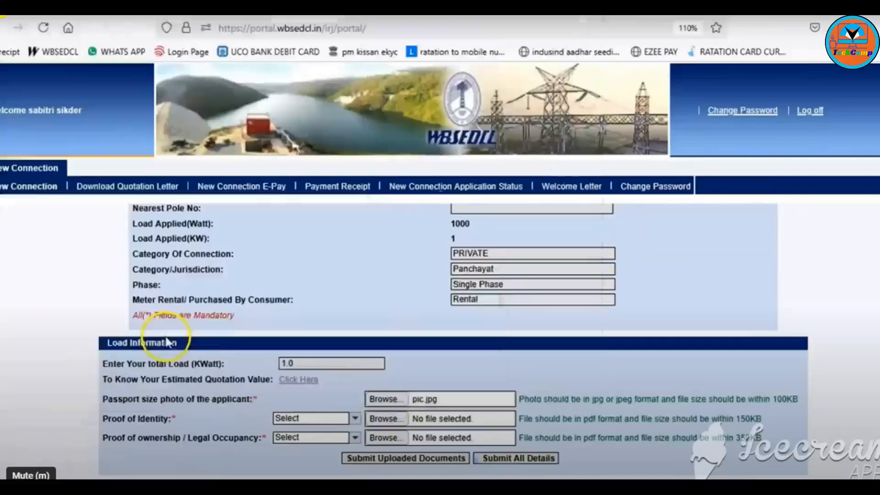
left_click(297, 422)
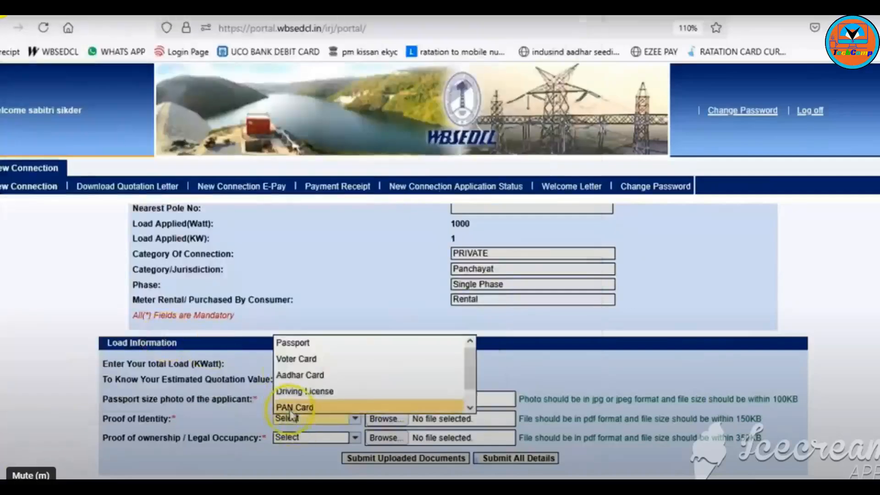
left_click(306, 373)
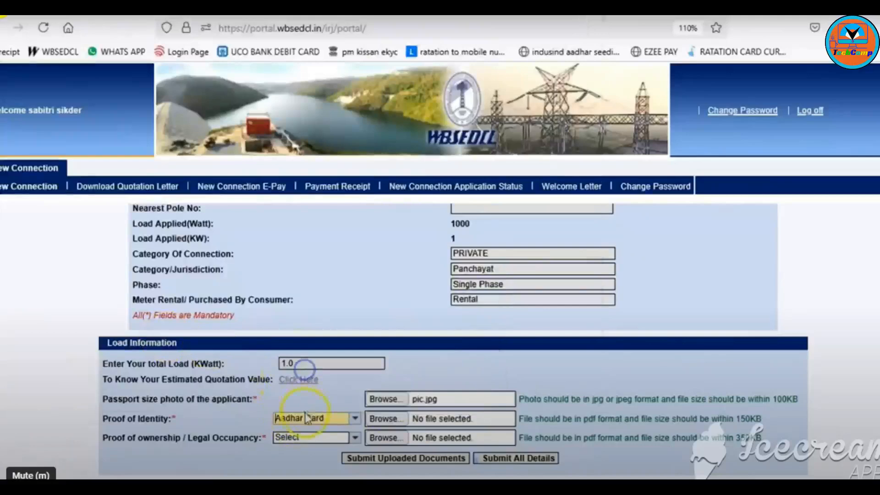
left_click(304, 437)
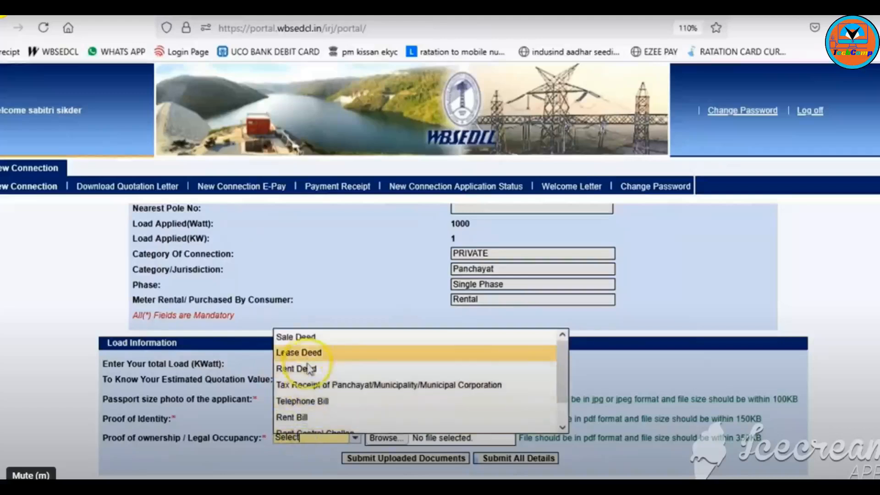
scroll(319, 424, "down", 1)
left_click(320, 427)
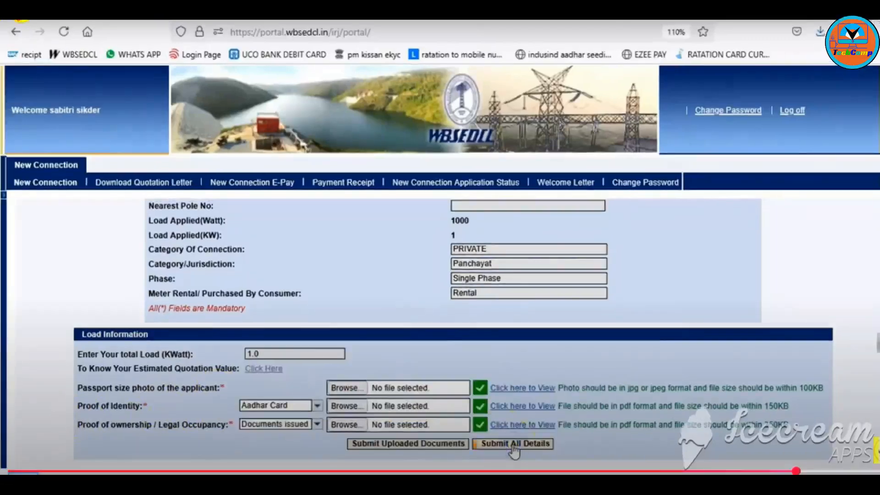
Step: Submit all details, view the New Connection Form PDF, and return to the confirmation
left_click(515, 443)
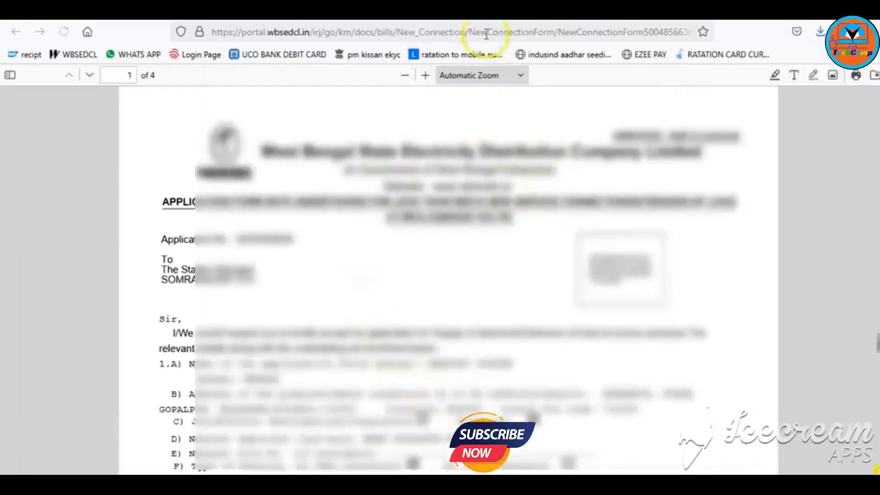
left_click(506, 21)
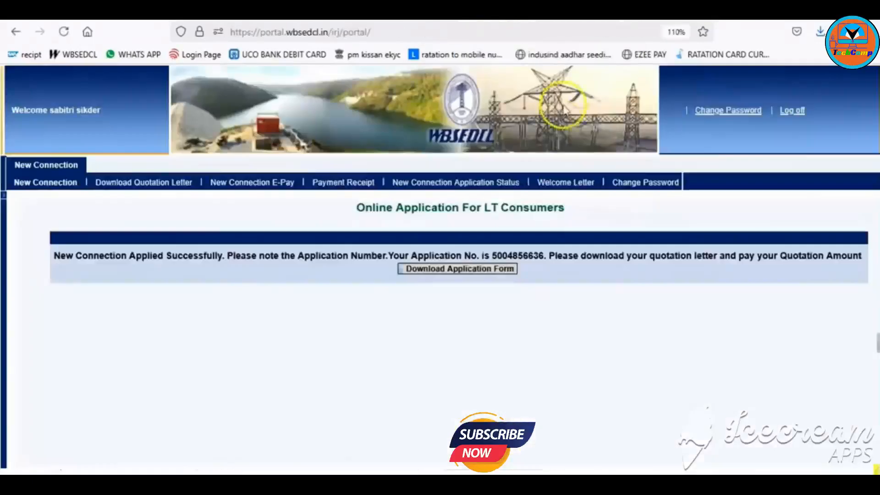
Step: From the Download Quotation Letter page, generate the quotation and view its PDF's payable charges and total
left_click(133, 188)
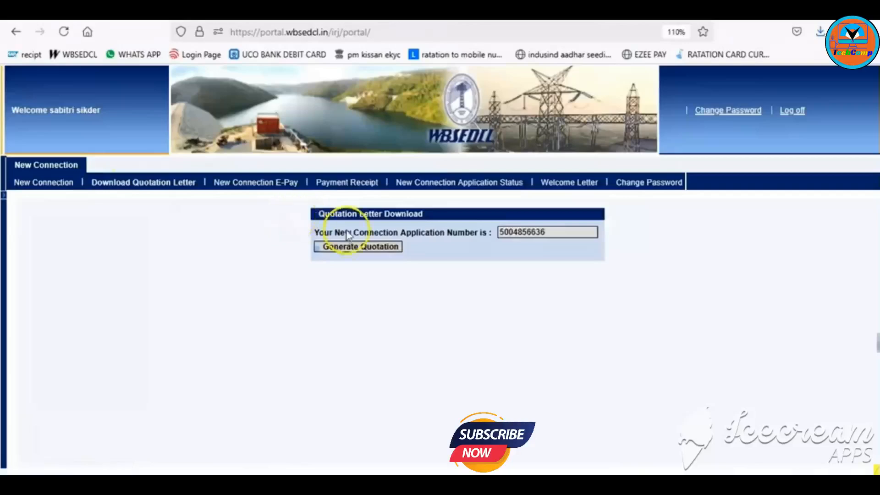
left_click(353, 249)
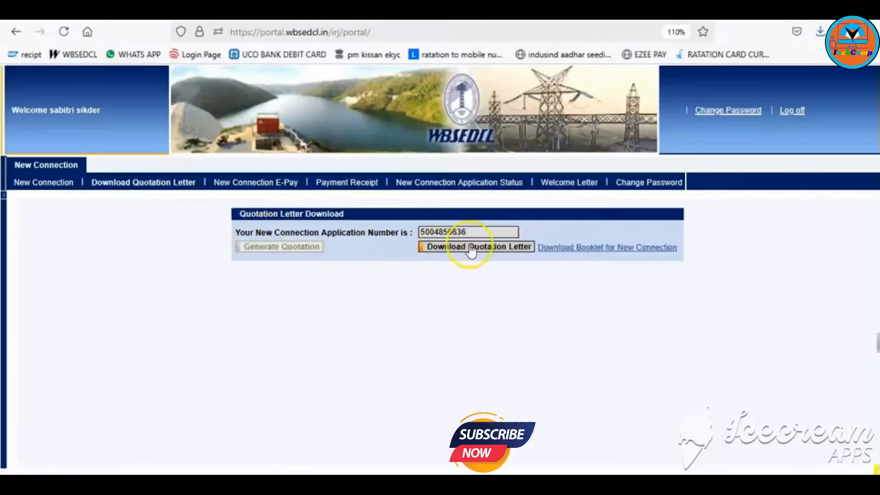
left_click(471, 249)
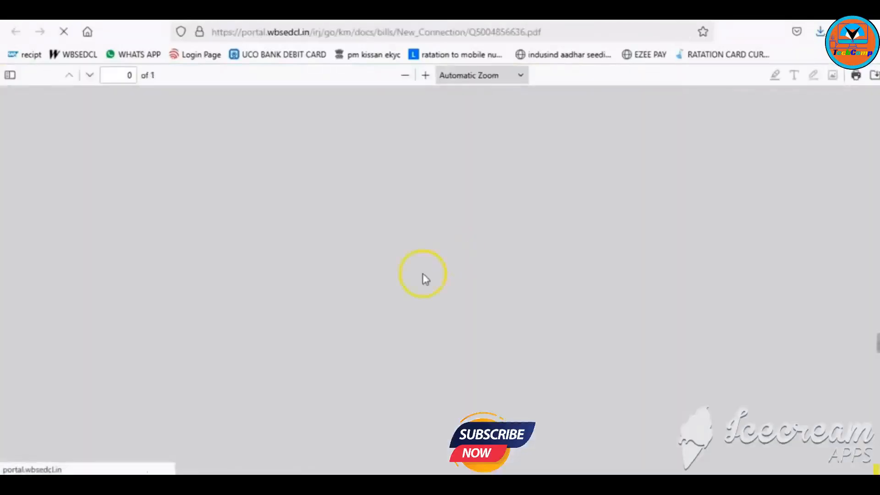
scroll(426, 278, "down", 6)
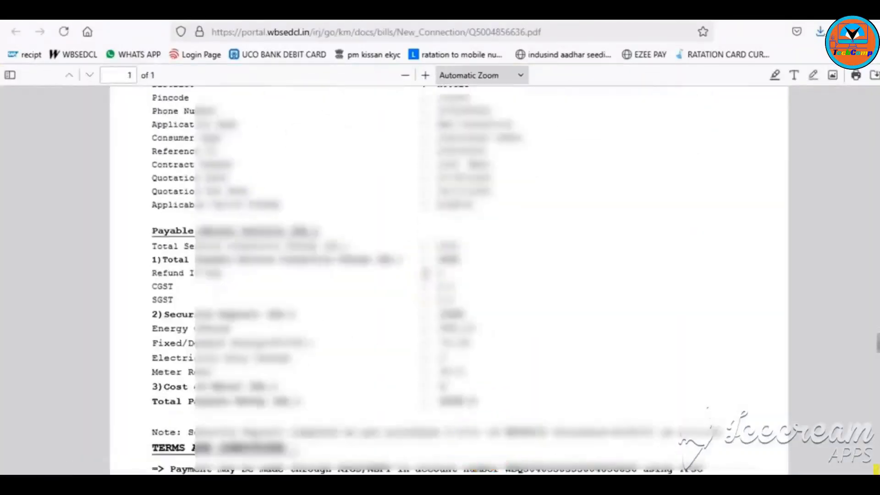